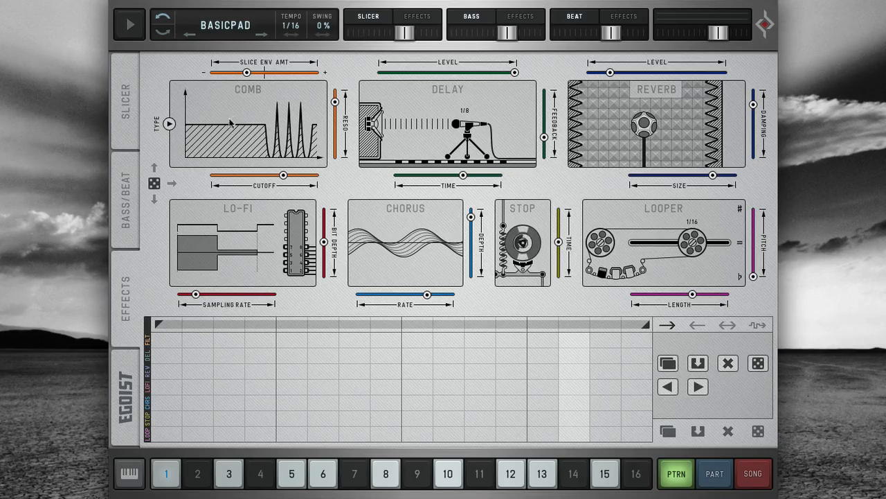
Step: View the available filter types, and try a 1/4T delay time with slightly lower reverb damping
{"action": "left_click", "coordinate": [170, 123]}
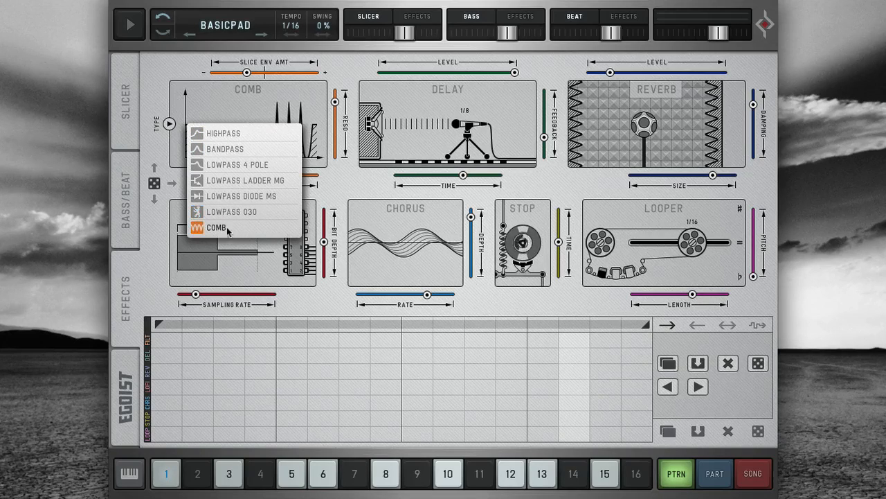
{"action": "left_click", "coordinate": [157, 78]}
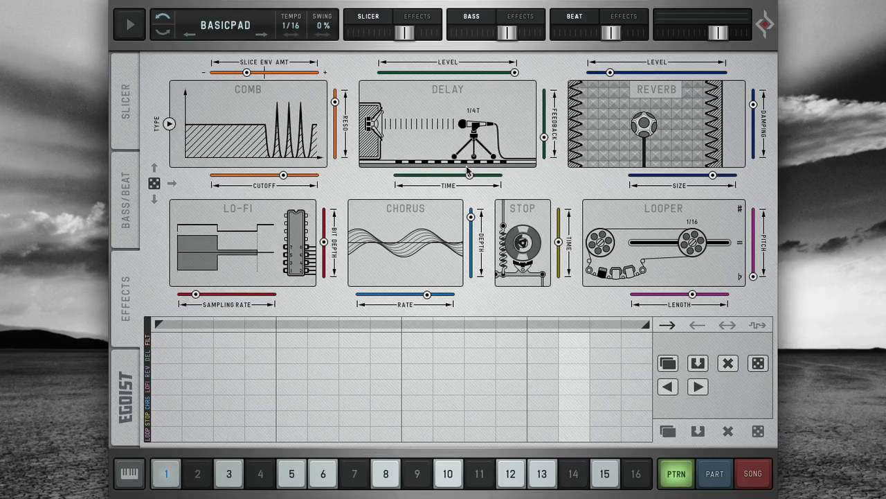
{"action": "left_click_drag", "start_coordinate": [753, 104], "coordinate": [744, 126]}
{"action": "mouse_move", "coordinate": [742, 83]}
{"action": "left_mouse_down"}
{"action": "mouse_move", "coordinate": [740, 149]}
{"action": "mouse_move", "coordinate": [735, 99]}
{"action": "left_mouse_up"}
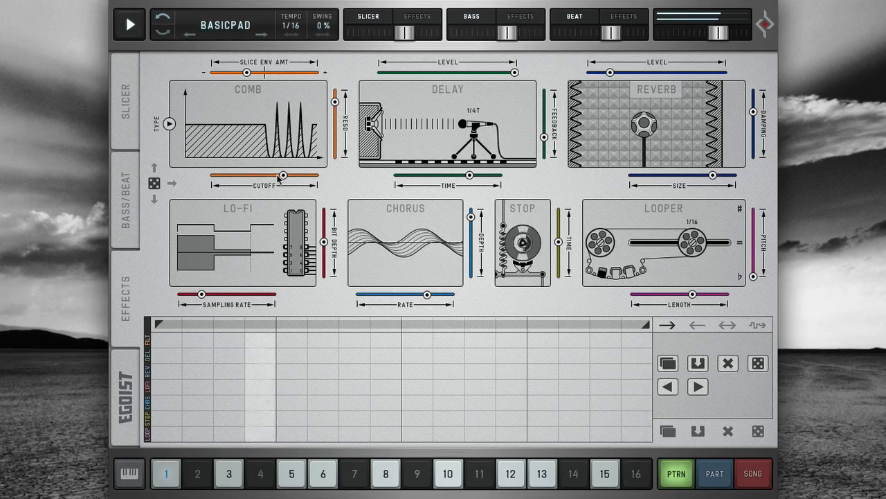
Step: Enable effects for the slicer and place the filter on steps 1 to 4, 11 and 12 of the effects sequencer
{"action": "left_click", "coordinate": [416, 17]}
{"action": "left_click_drag", "start_coordinate": [261, 344], "coordinate": [145, 344]}
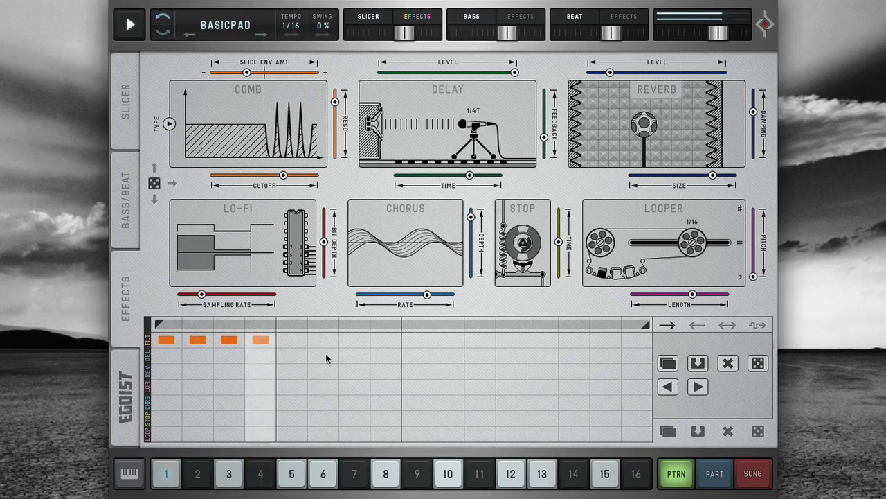
{"action": "left_click", "coordinate": [480, 340]}
{"action": "left_click", "coordinate": [511, 341]}
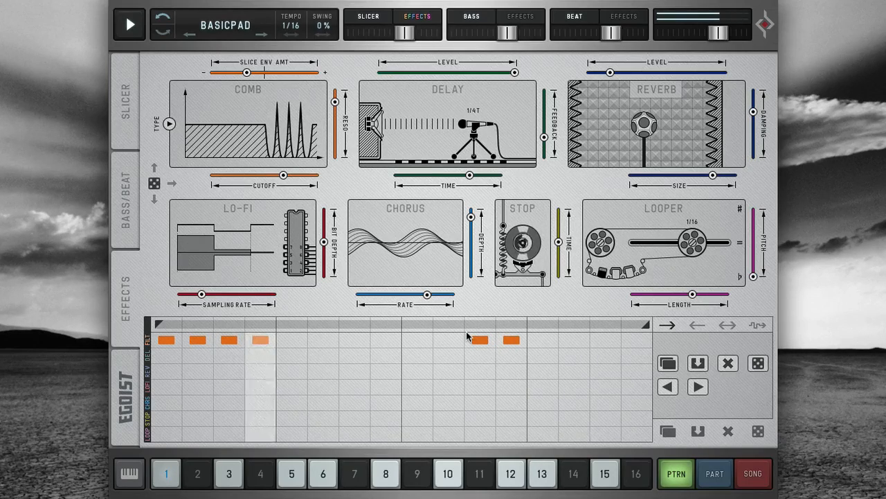
Step: Adjust the comb filter with slightly lower cutoff and resonance, and a slice envelope amount just above centre
{"action": "left_click_drag", "start_coordinate": [283, 175], "coordinate": [269, 176]}
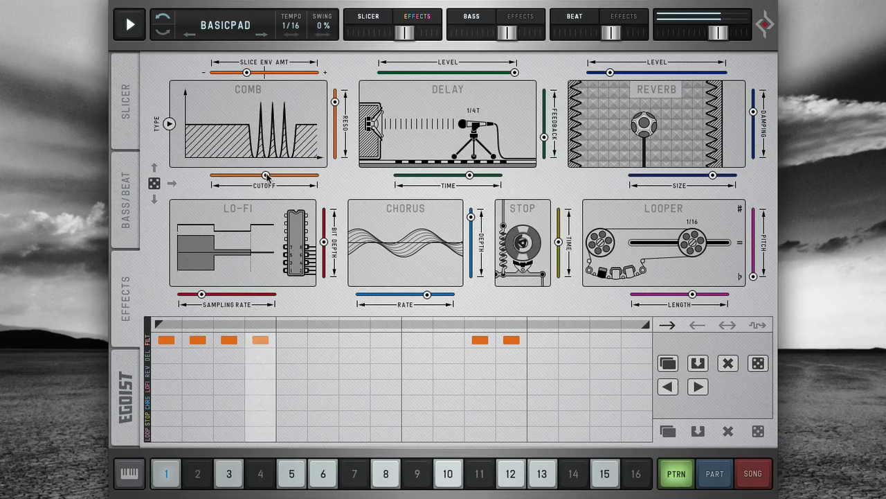
{"action": "left_click_drag", "start_coordinate": [269, 177], "coordinate": [282, 182]}
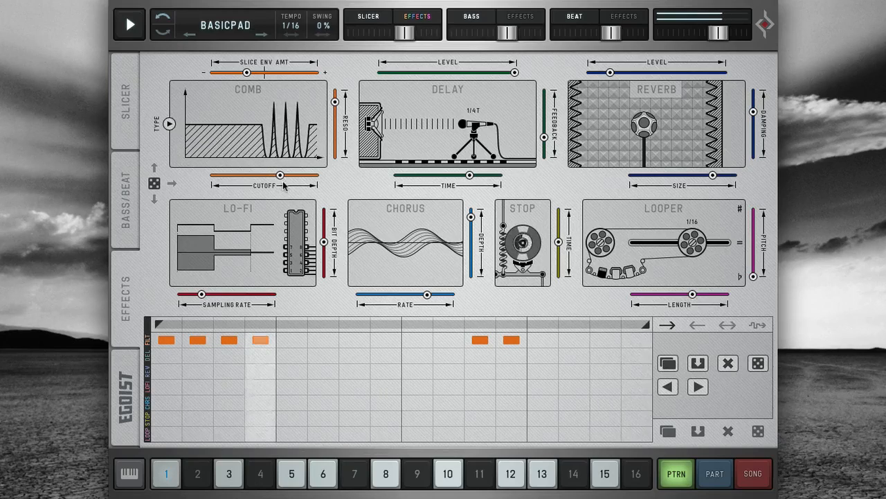
{"action": "left_click_drag", "start_coordinate": [335, 102], "coordinate": [335, 112]}
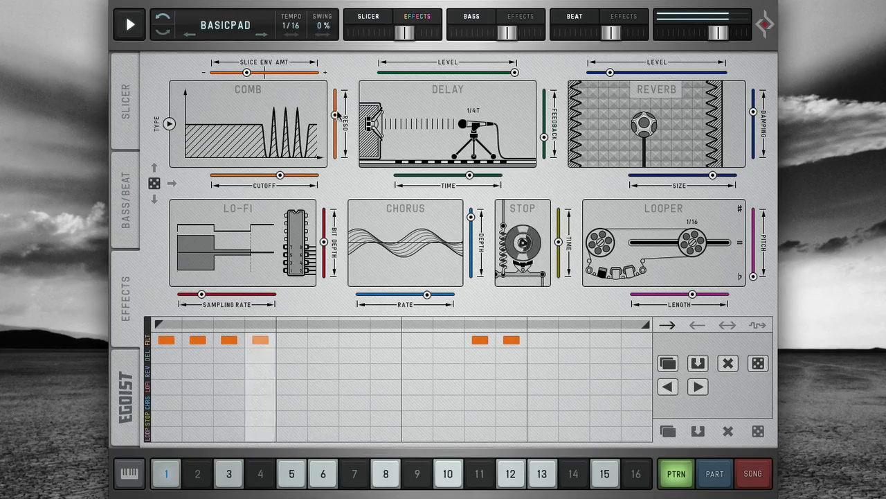
{"action": "left_click_drag", "start_coordinate": [246, 72], "coordinate": [270, 75]}
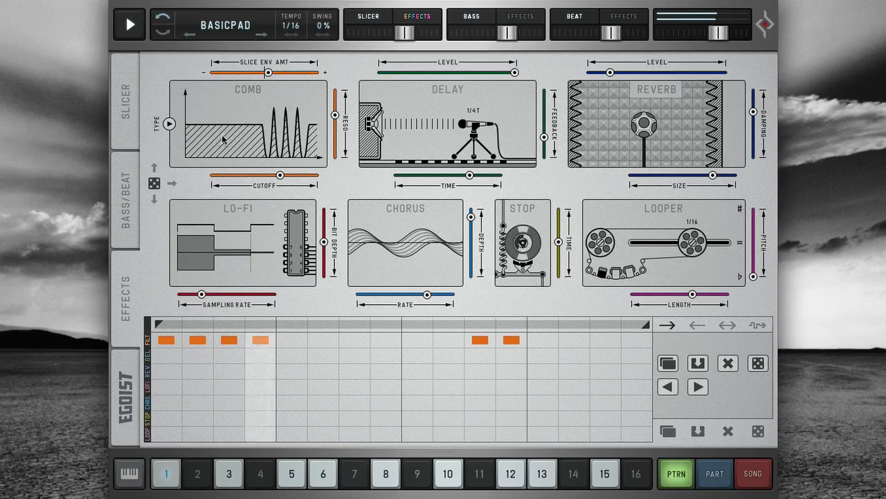
{"action": "left_click", "coordinate": [169, 124]}
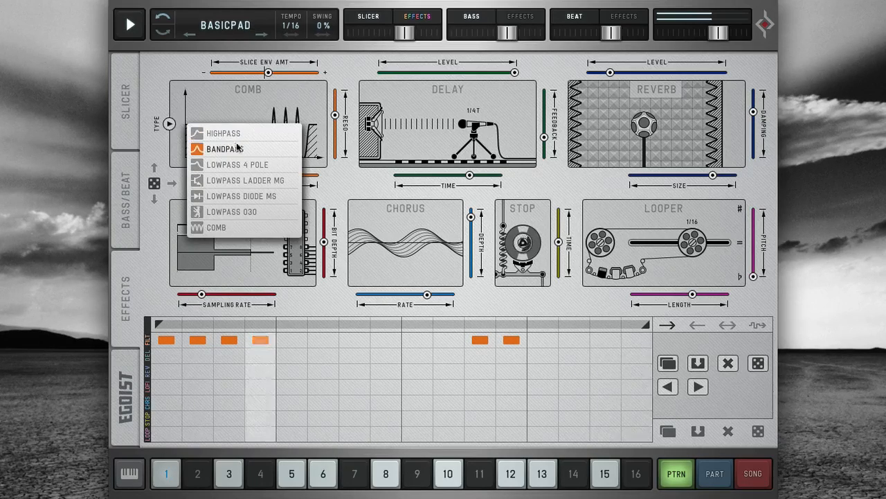
{"action": "left_click", "coordinate": [150, 78]}
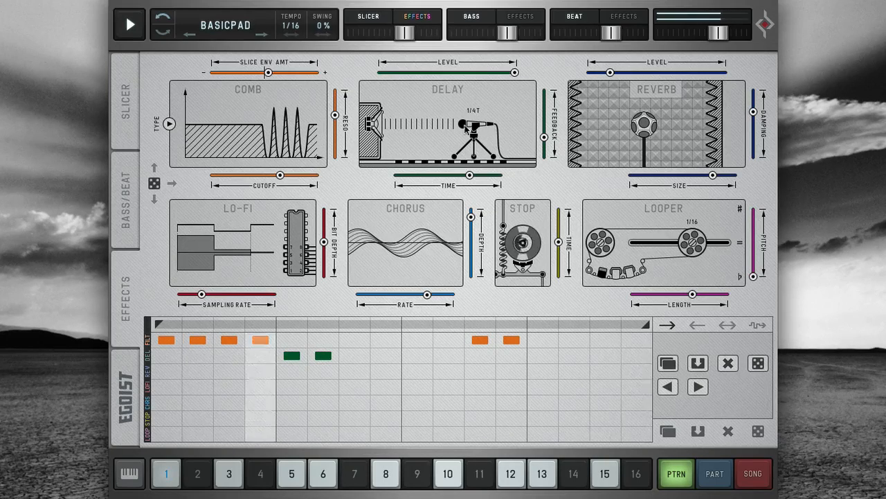
Step: Set the delay time to 1/32, raise the delay feedback slightly and reduce its level to about half
{"action": "left_click_drag", "start_coordinate": [472, 174], "coordinate": [435, 177]}
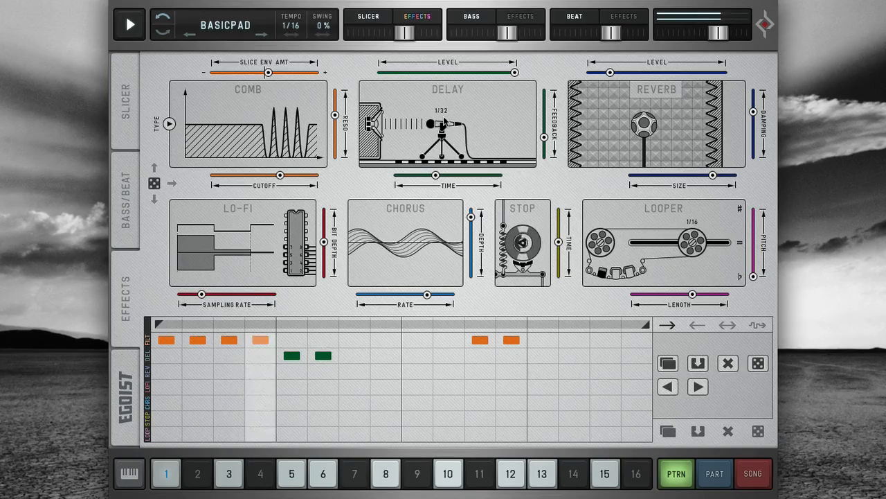
{"action": "left_click_drag", "start_coordinate": [545, 138], "coordinate": [545, 130]}
{"action": "left_click_drag", "start_coordinate": [518, 72], "coordinate": [460, 74]}
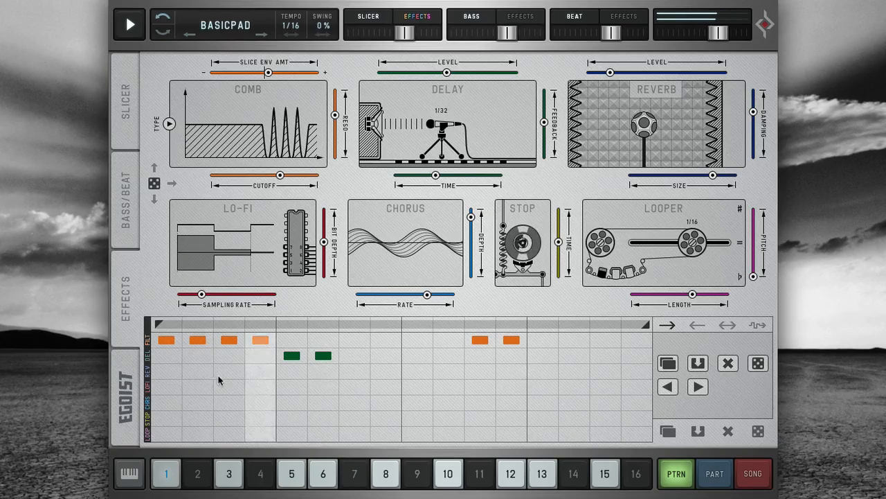
Step: Place reverb on steps 1 to 4 and shape it with a higher level, a smaller size and slightly higher damping
{"action": "left_click", "coordinate": [260, 372]}
{"action": "left_click_drag", "start_coordinate": [258, 370], "coordinate": [166, 371]}
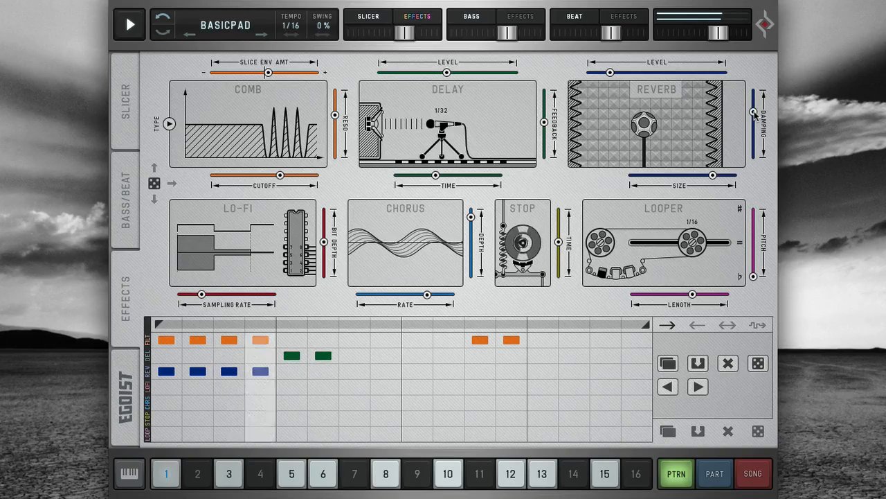
{"action": "left_click_drag", "start_coordinate": [611, 72], "coordinate": [627, 74]}
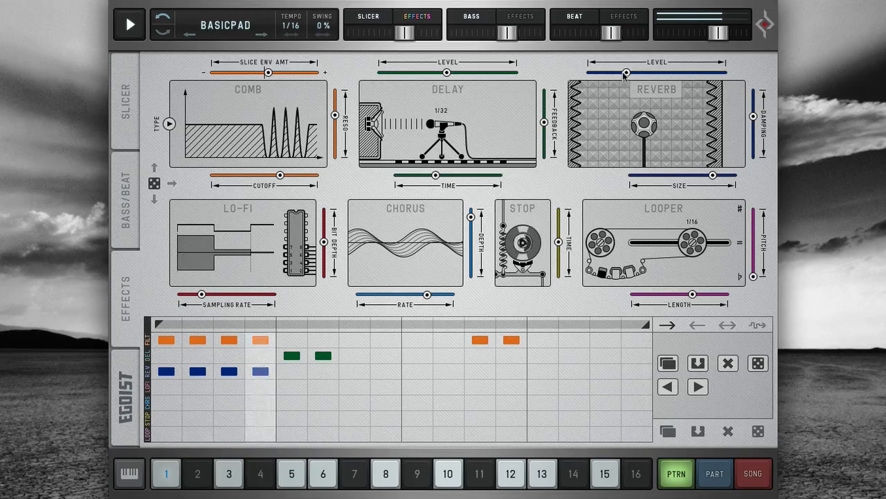
{"action": "left_click_drag", "start_coordinate": [714, 175], "coordinate": [694, 175]}
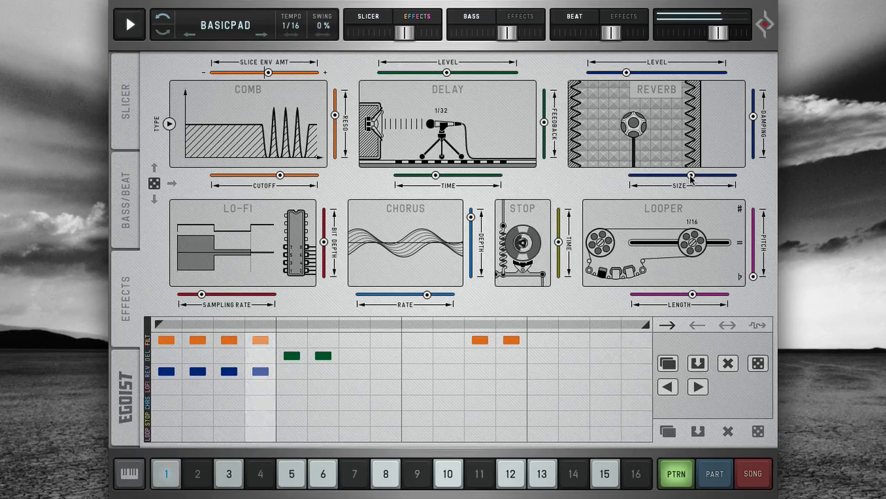
{"action": "left_click_drag", "start_coordinate": [692, 177], "coordinate": [695, 177]}
{"action": "left_click", "coordinate": [640, 73]}
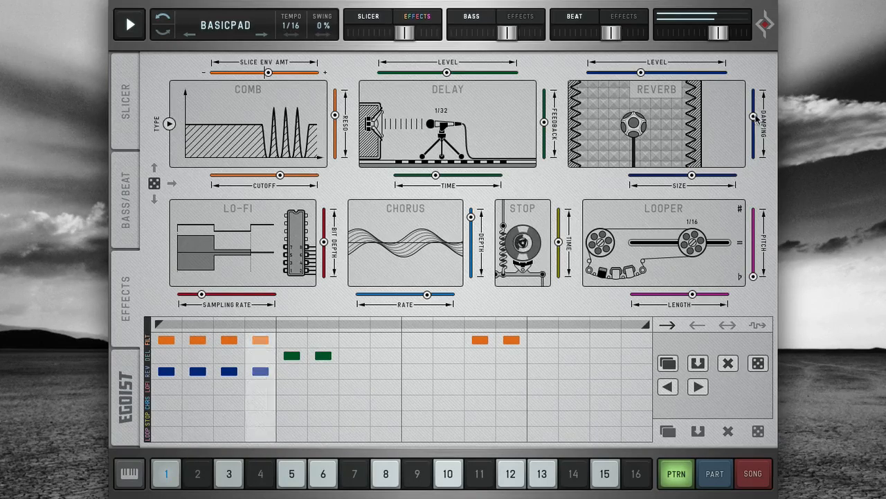
{"action": "mouse_move", "coordinate": [753, 117]}
{"action": "left_mouse_down"}
{"action": "mouse_move", "coordinate": [753, 98]}
{"action": "mouse_move", "coordinate": [754, 108]}
{"action": "left_mouse_up"}
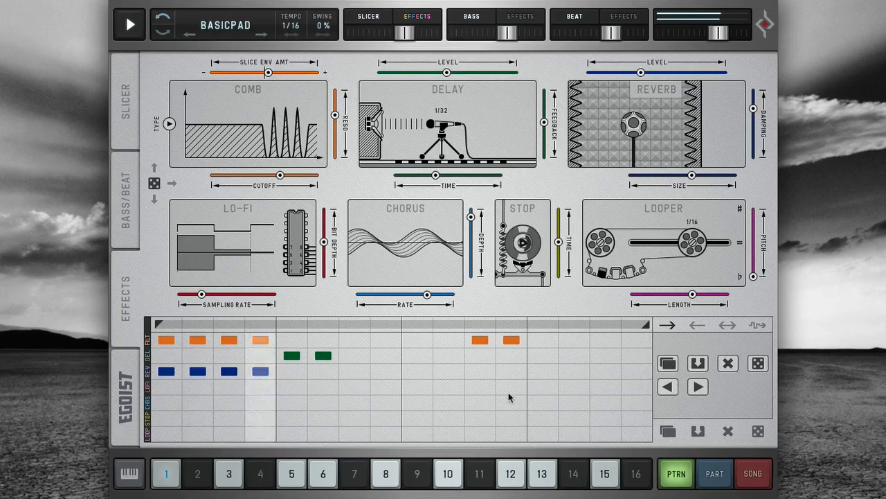
Step: Place the lo-fi effect on steps 13 to 16 and lower its sampling rate and bit depth slightly
{"action": "left_click_drag", "start_coordinate": [543, 387], "coordinate": [637, 388]}
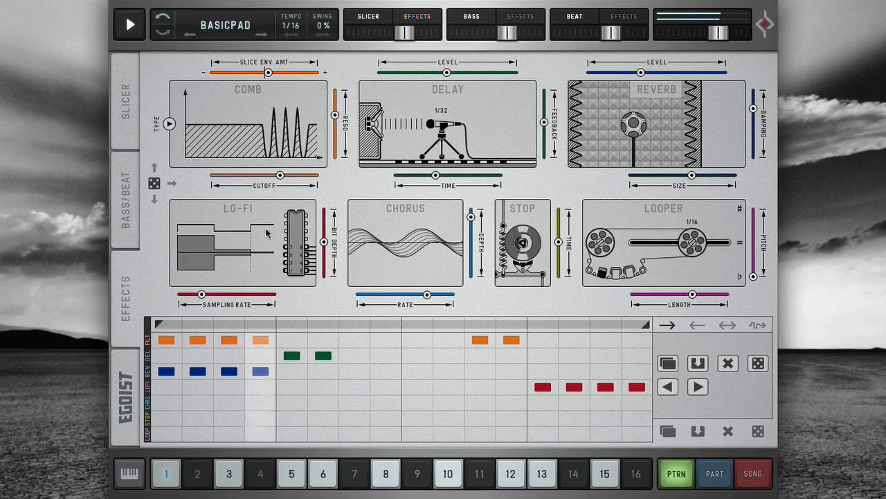
{"action": "mouse_move", "coordinate": [200, 295]}
{"action": "left_mouse_down"}
{"action": "mouse_move", "coordinate": [228, 296]}
{"action": "mouse_move", "coordinate": [196, 295]}
{"action": "left_mouse_up"}
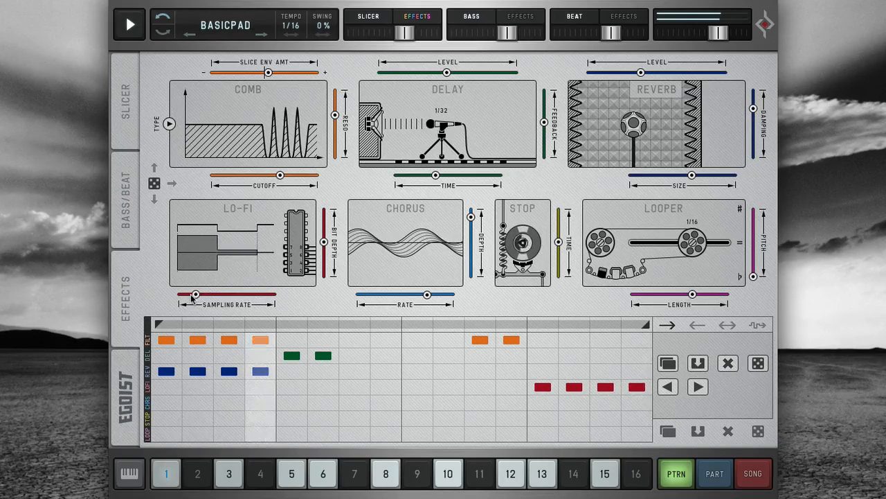
{"action": "left_click_drag", "start_coordinate": [326, 243], "coordinate": [329, 258]}
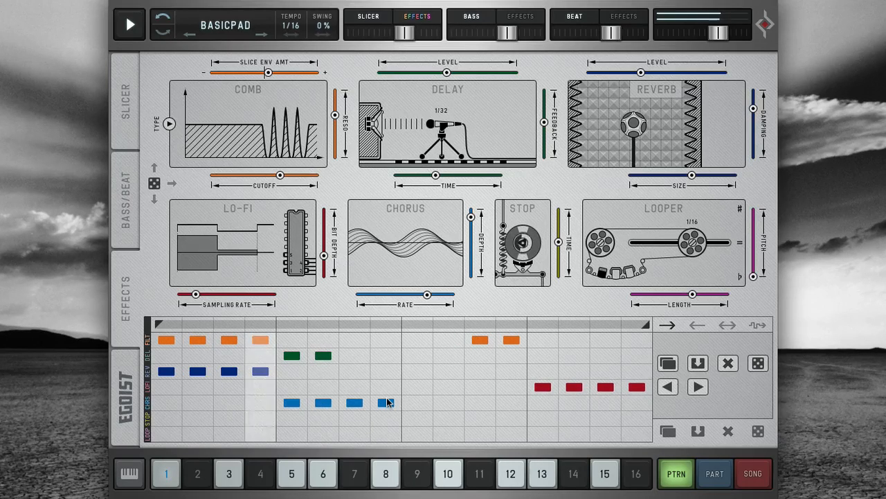
Step: Extend the chorus to steps 9 and 10, with a slightly higher rate and a lower depth
{"action": "left_click_drag", "start_coordinate": [406, 408], "coordinate": [447, 403]}
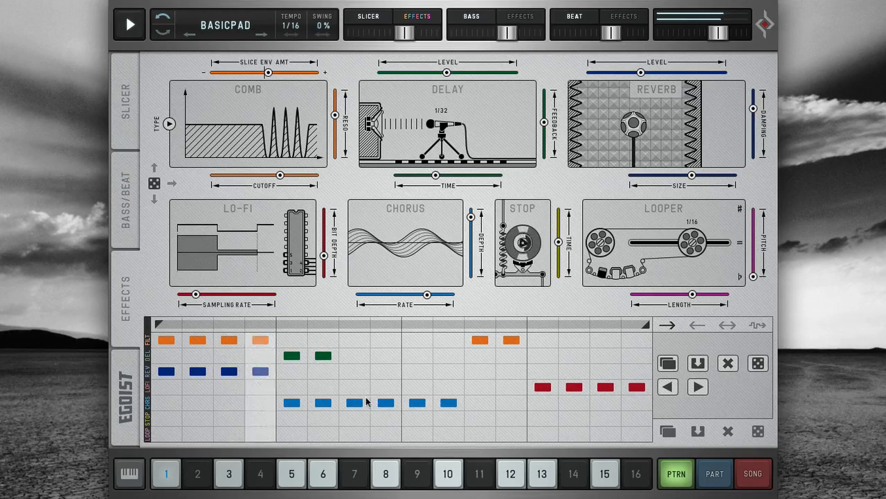
{"action": "mouse_move", "coordinate": [427, 295]}
{"action": "left_mouse_down"}
{"action": "mouse_move", "coordinate": [392, 295]}
{"action": "mouse_move", "coordinate": [436, 295]}
{"action": "left_mouse_up"}
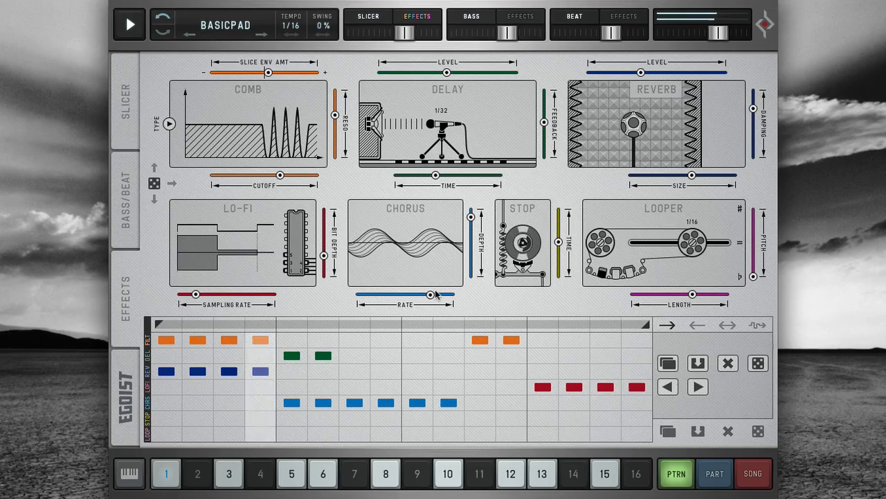
{"action": "mouse_move", "coordinate": [471, 217]}
{"action": "left_mouse_down"}
{"action": "mouse_move", "coordinate": [473, 242]}
{"action": "mouse_move", "coordinate": [474, 230]}
{"action": "left_mouse_up"}
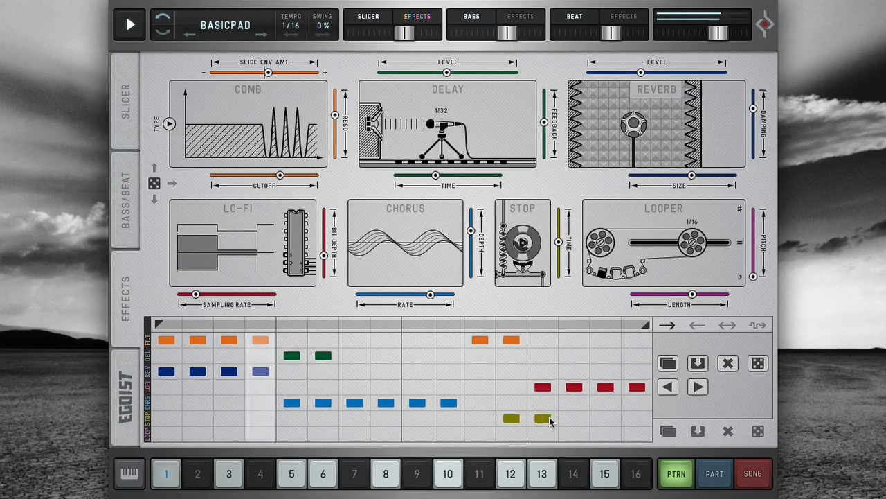
Step: Try the stop effect on step 11, remove it from there again, and lower the stop time slightly
{"action": "left_click", "coordinate": [482, 416]}
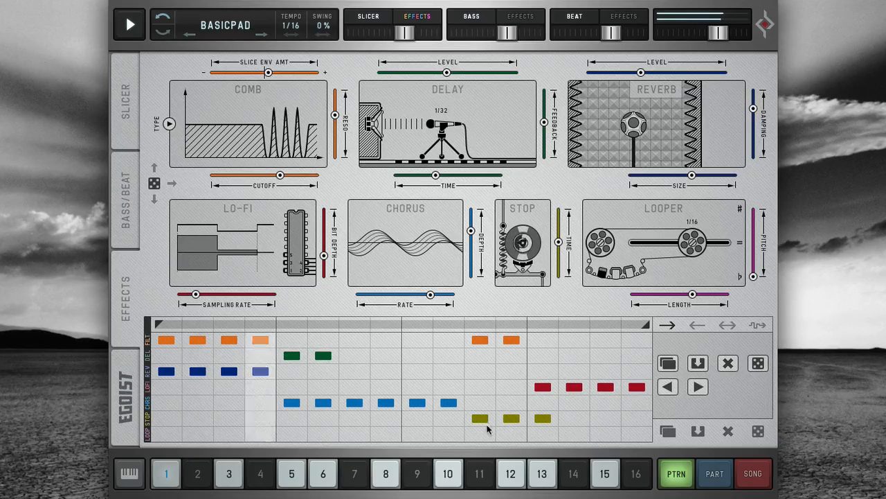
{"action": "left_click", "coordinate": [481, 419]}
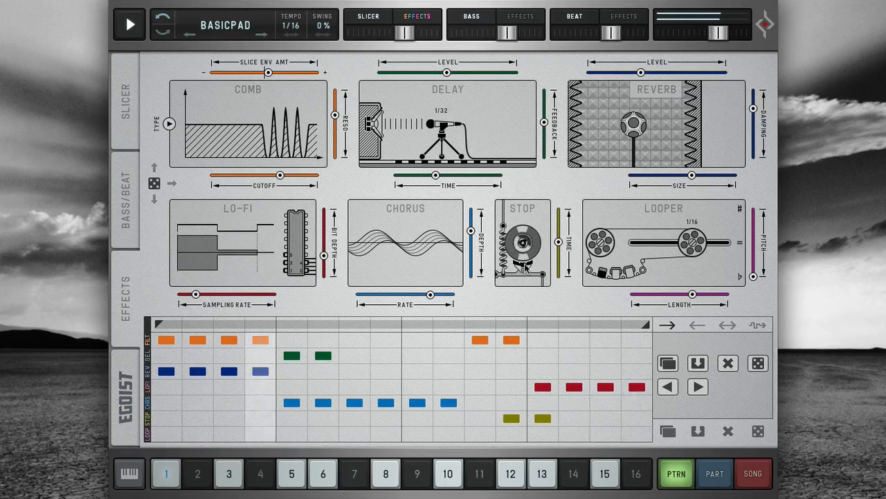
{"action": "left_click_drag", "start_coordinate": [558, 243], "coordinate": [564, 259]}
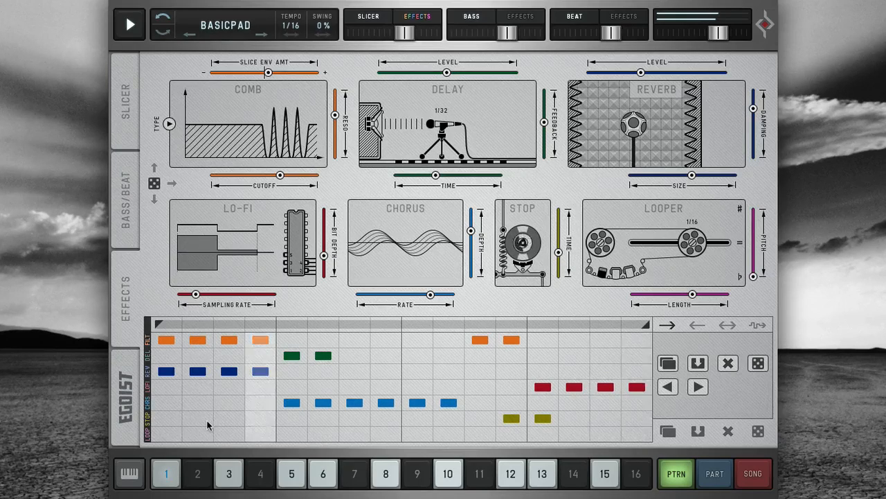
Step: Place the looper on steps 2 to 4, with its pitch close to maximum and its length at 1/16
{"action": "left_click_drag", "start_coordinate": [195, 434], "coordinate": [257, 433]}
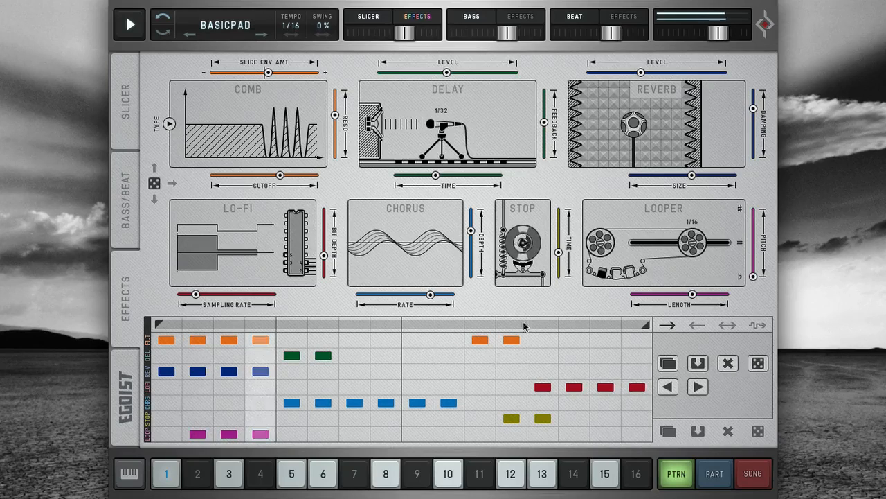
{"action": "left_click_drag", "start_coordinate": [693, 294], "coordinate": [621, 291]}
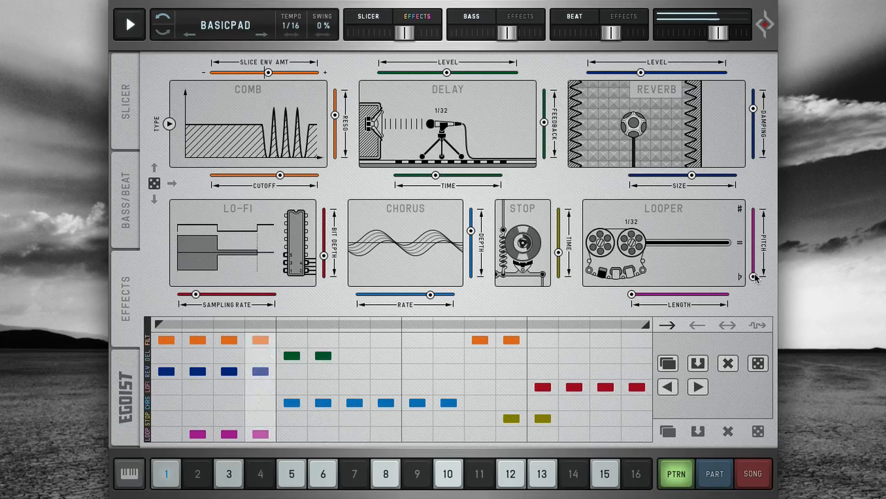
{"action": "left_click_drag", "start_coordinate": [754, 277], "coordinate": [755, 218]}
{"action": "left_click_drag", "start_coordinate": [631, 293], "coordinate": [676, 302]}
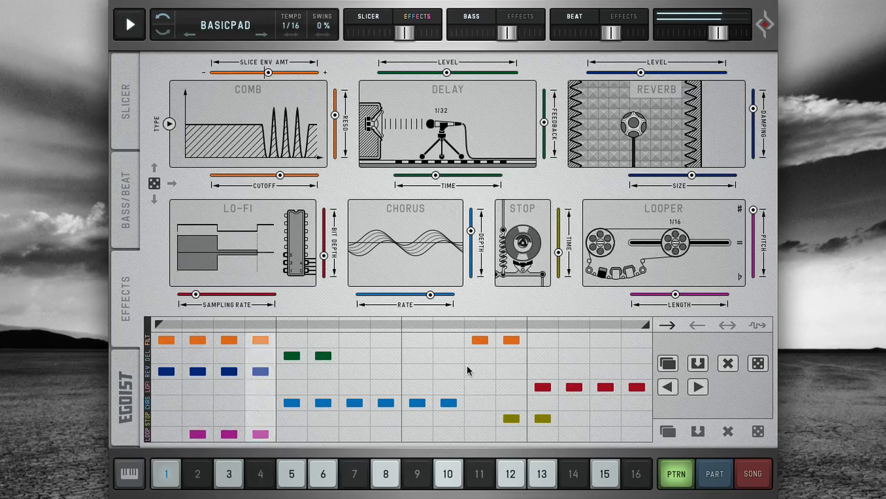
Step: Switch off the slicer's effects and mute the bass and beat so only the dry slicer plays
{"action": "left_click", "coordinate": [403, 20]}
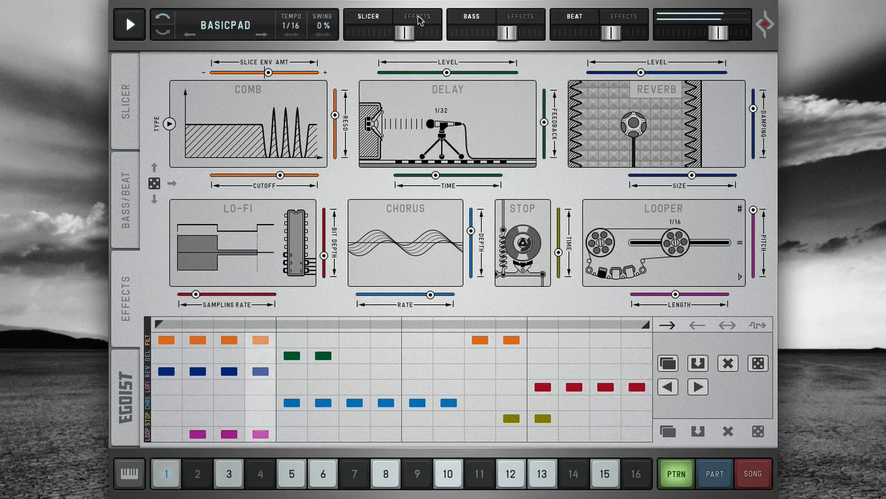
{"action": "left_click", "coordinate": [472, 17]}
{"action": "left_click", "coordinate": [572, 20]}
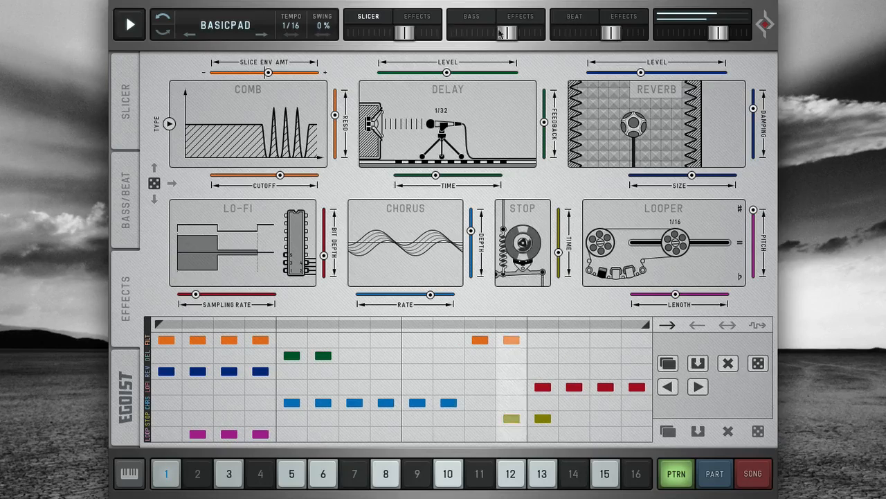
Step: Unmute the bass and enable effects on both the bass and the slicer
{"action": "left_click", "coordinate": [418, 19]}
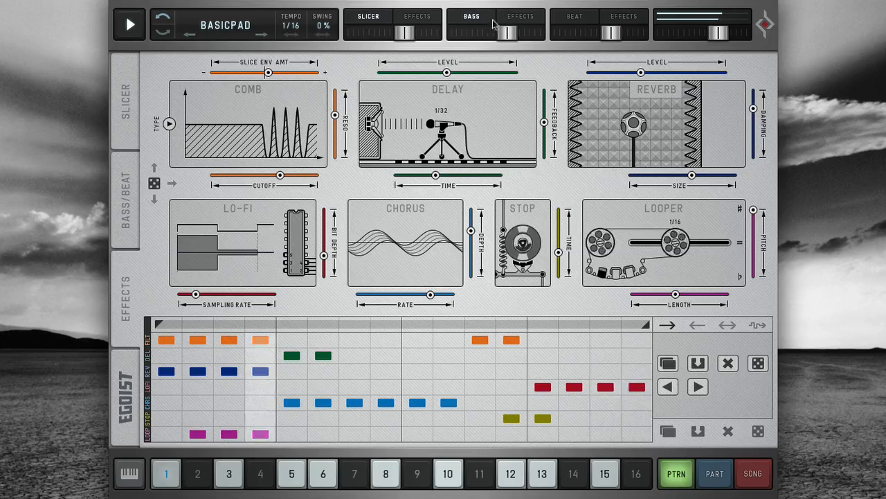
{"action": "left_click", "coordinate": [521, 20]}
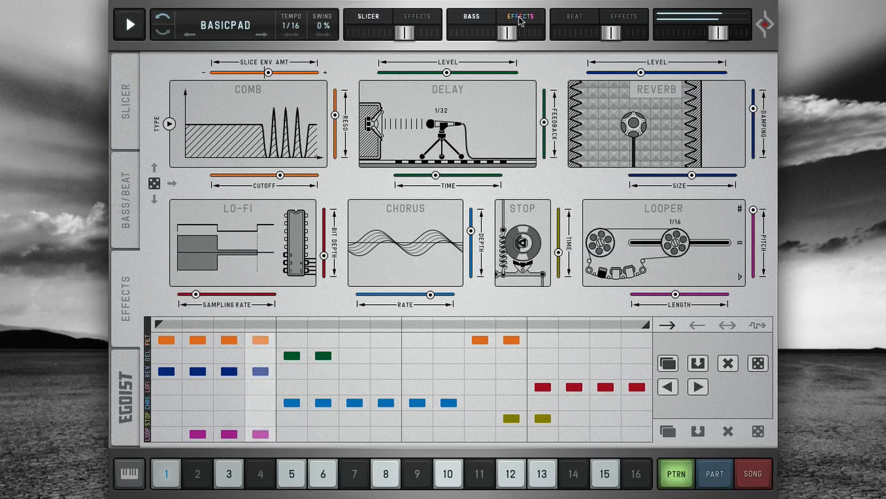
{"action": "left_click", "coordinate": [414, 17]}
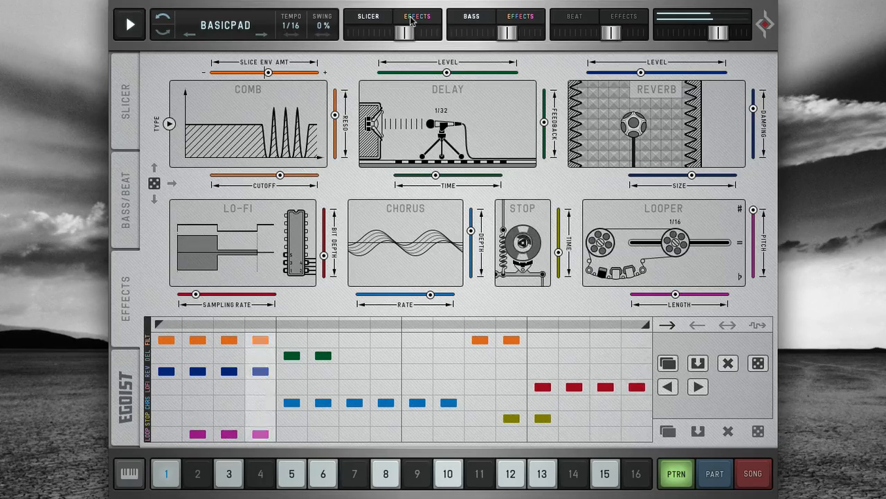
Step: Unmute the beat, route only the slicer through the effects, and lower the slicer level slightly
{"action": "left_click", "coordinate": [411, 18]}
{"action": "left_click", "coordinate": [571, 18]}
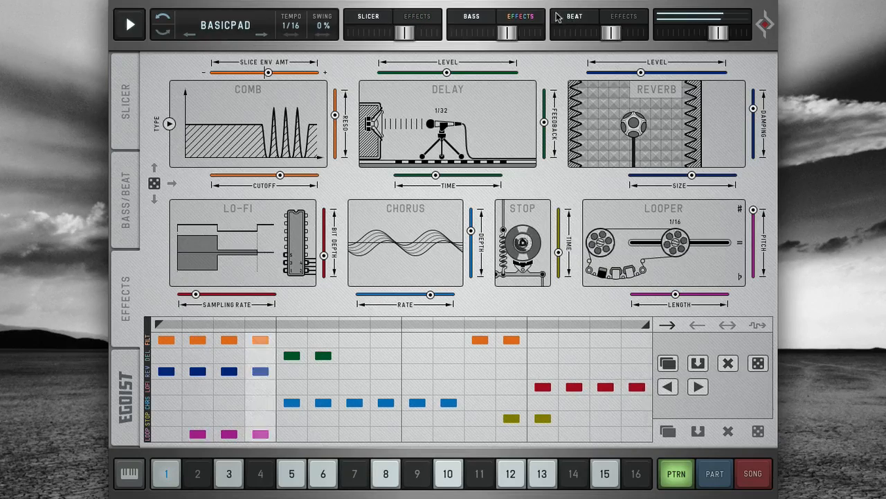
{"action": "left_click_drag", "start_coordinate": [400, 33], "coordinate": [392, 33]}
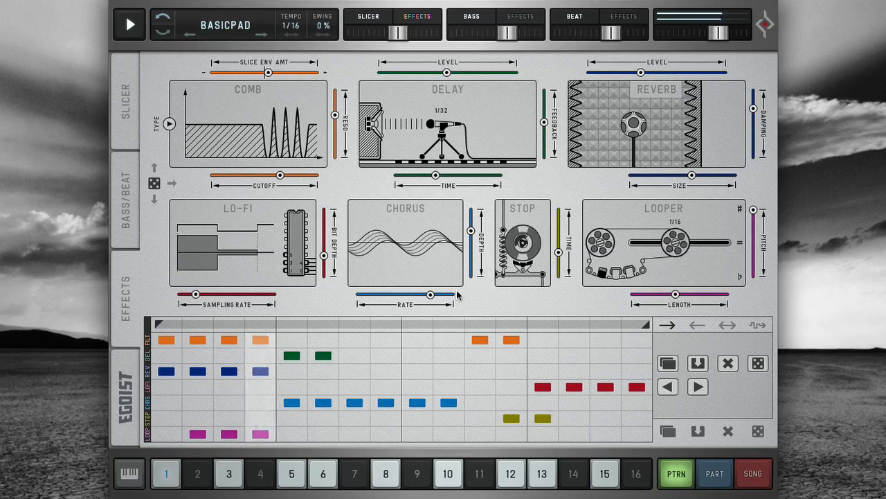
Step: Shift the whole effects sequence four steps earlier, and shift it back to its original position
{"action": "left_click", "coordinate": [667, 387]}
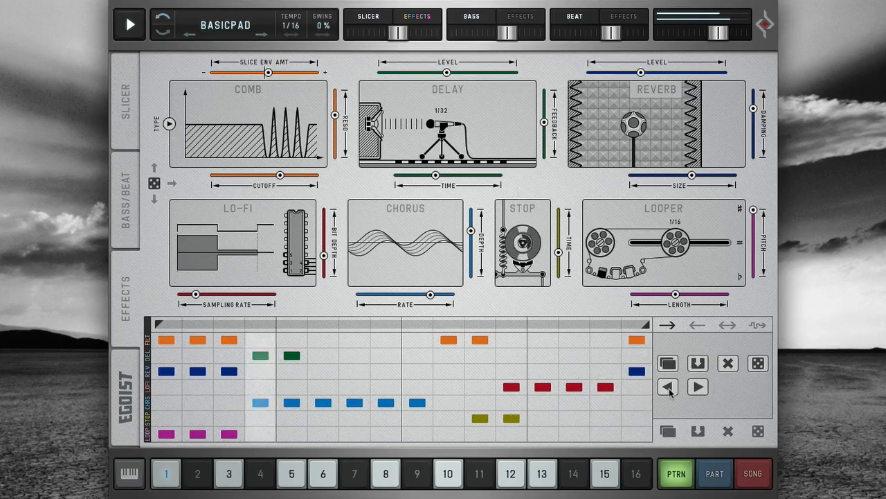
{"action": "left_click", "coordinate": [668, 387]}
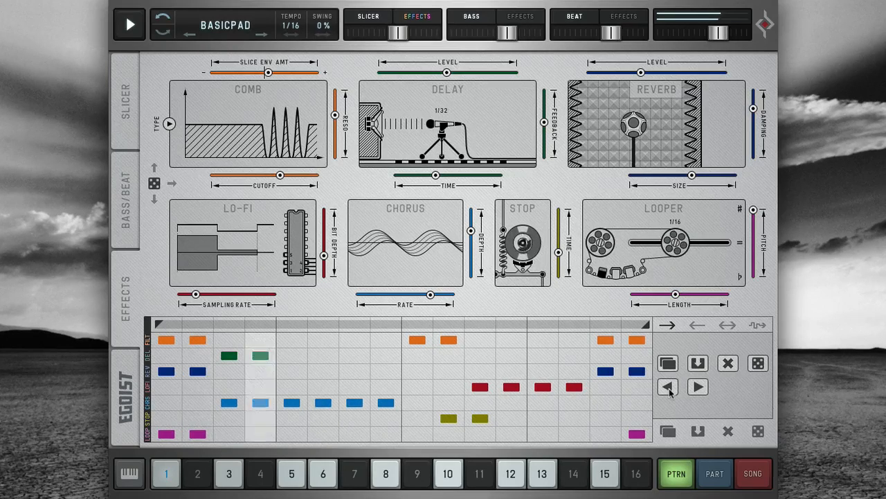
{"action": "left_click", "coordinate": [668, 388]}
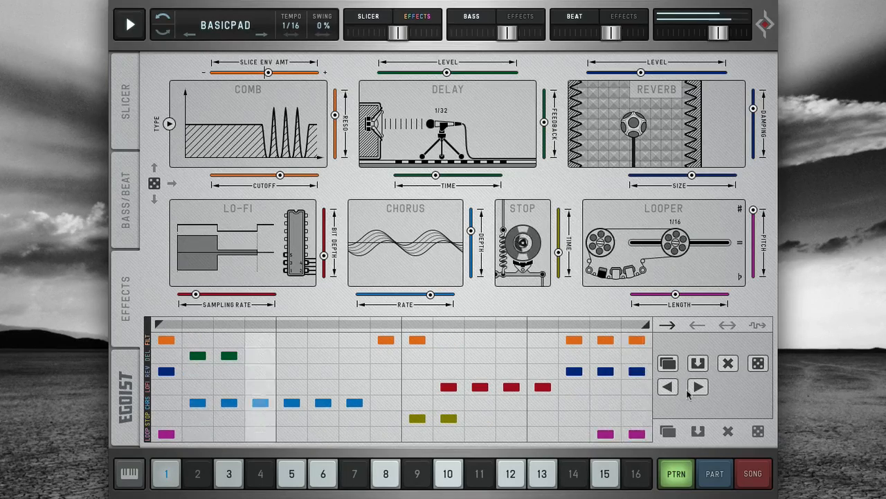
{"action": "left_click", "coordinate": [690, 390]}
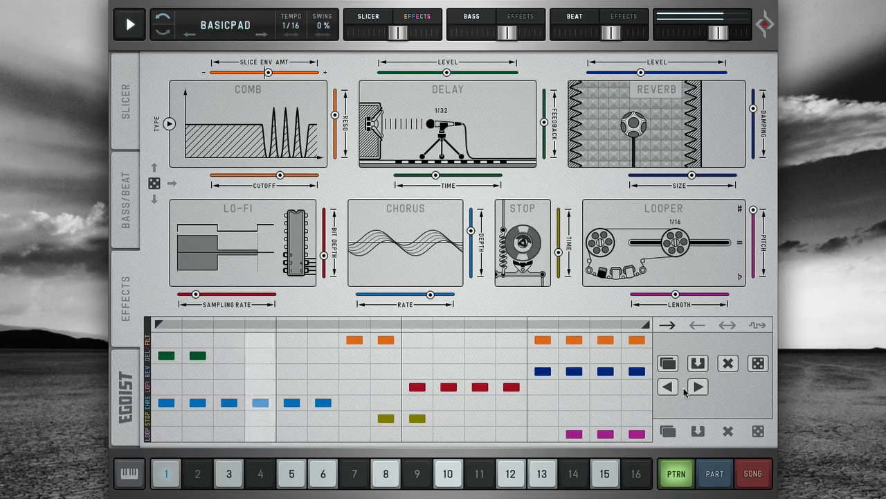
{"action": "left_click", "coordinate": [695, 390]}
{"action": "left_click", "coordinate": [695, 390]}
{"action": "left_click", "coordinate": [696, 391]}
{"action": "left_click", "coordinate": [695, 390]}
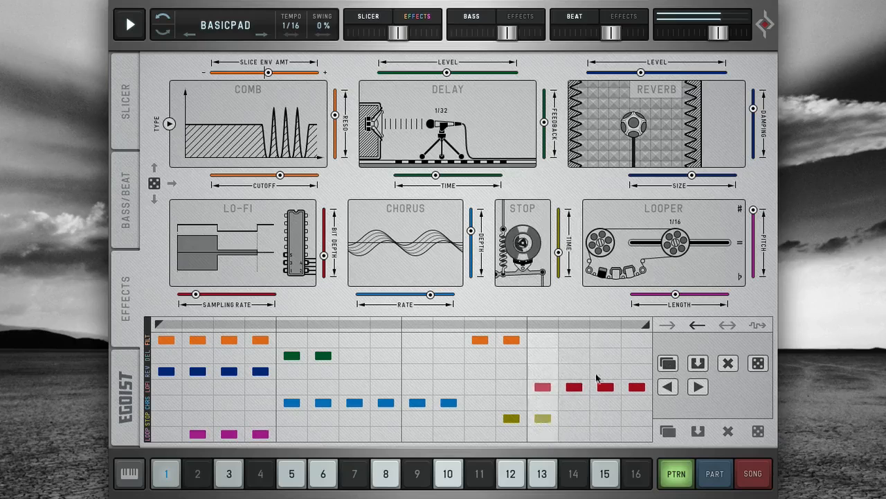
Step: Paste the effects sequence and settings of pattern 1 into pattern 2, and return to pattern 1
{"action": "left_click", "coordinate": [196, 475]}
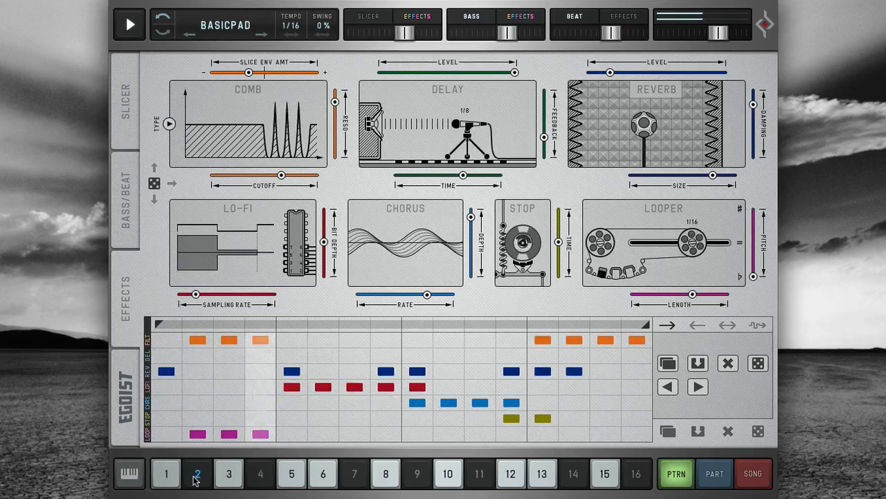
{"action": "left_click", "coordinate": [701, 365]}
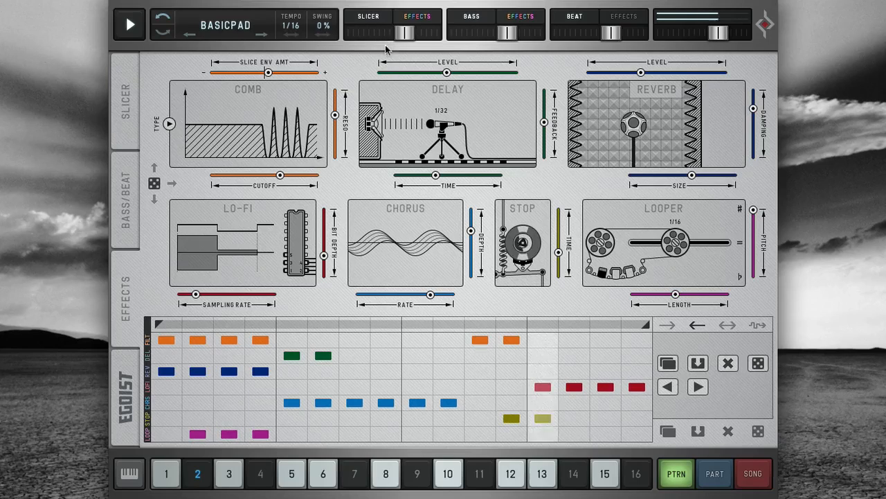
{"action": "left_click", "coordinate": [166, 477]}
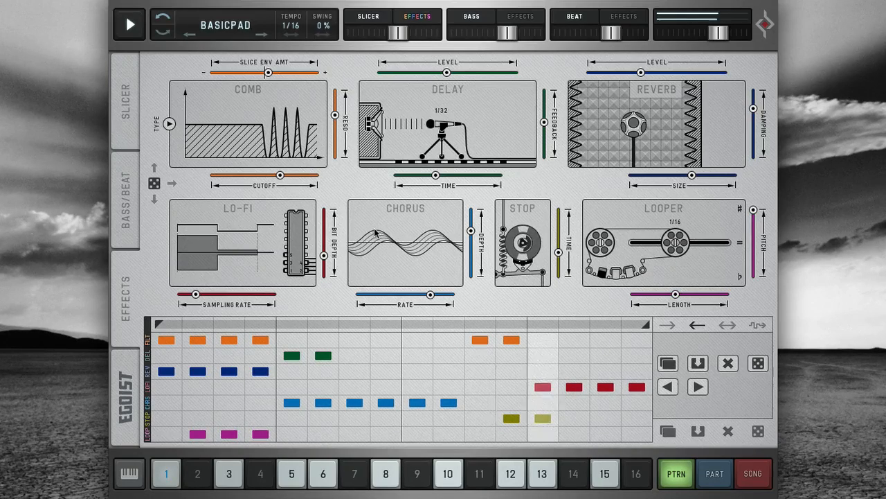
Step: Open the Egoist page with the instrument's global settings
{"action": "left_click", "coordinate": [126, 409]}
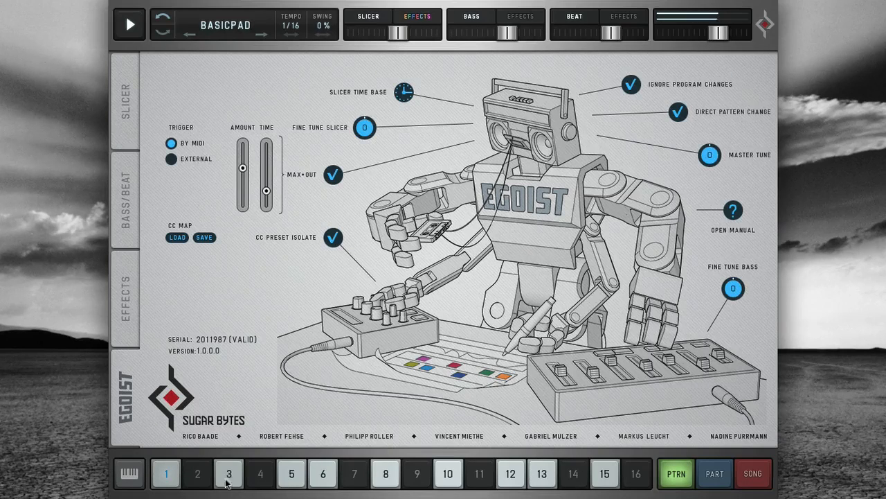